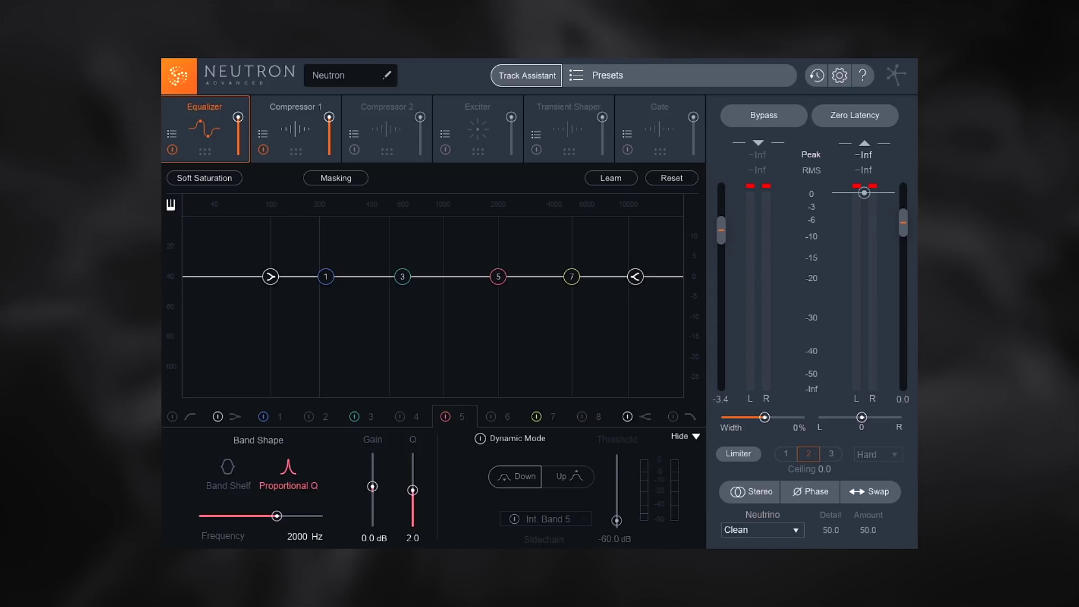
- Play and stop the track a couple of times to audition it
{"action": "key", "text": "space"}
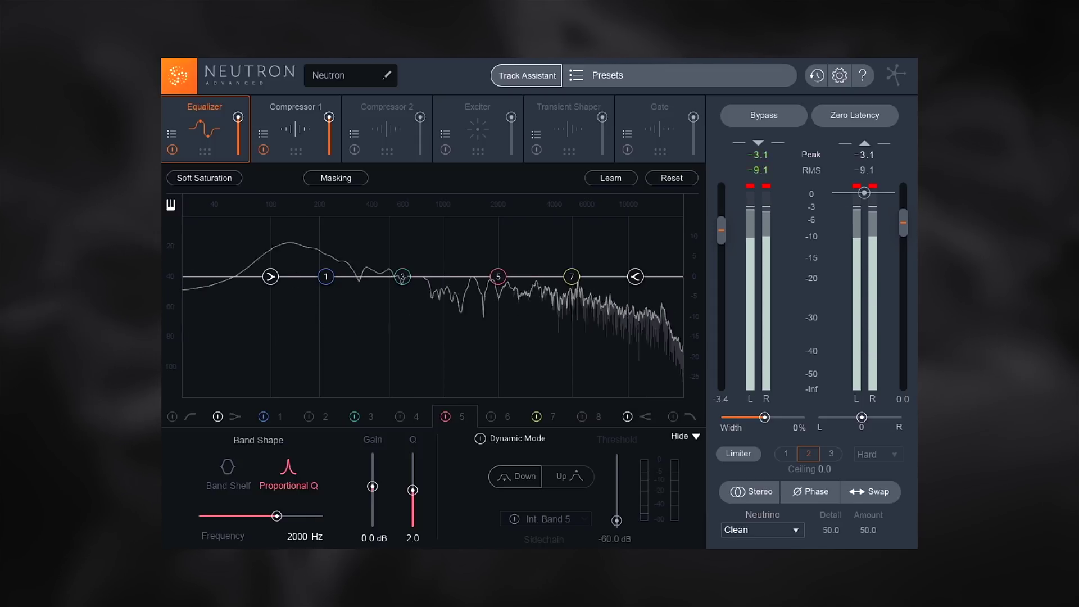
{"action": "key", "text": "space"}
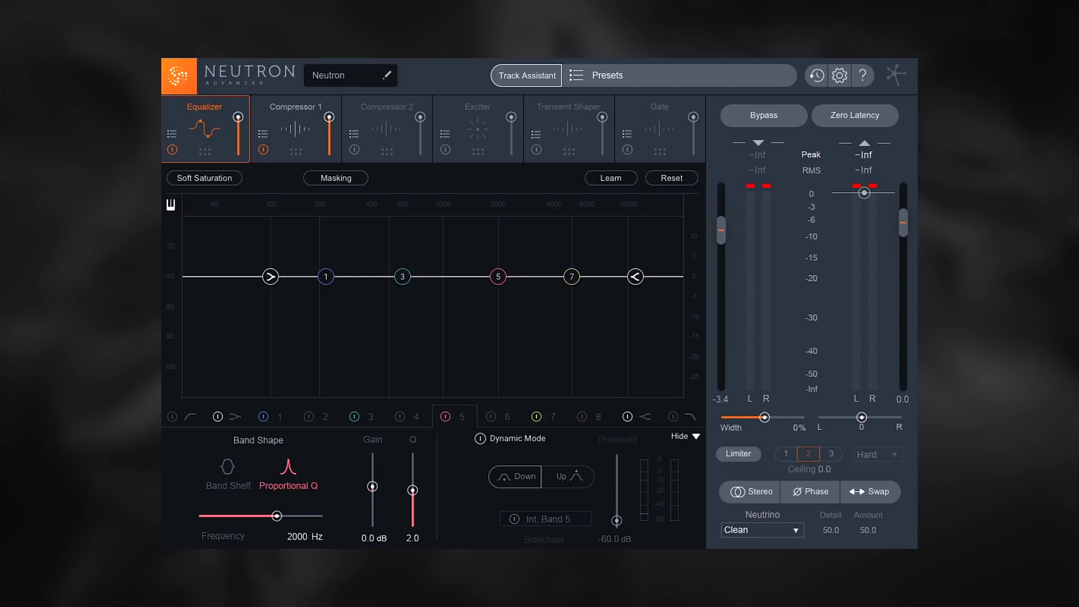
{"action": "key", "text": "space"}
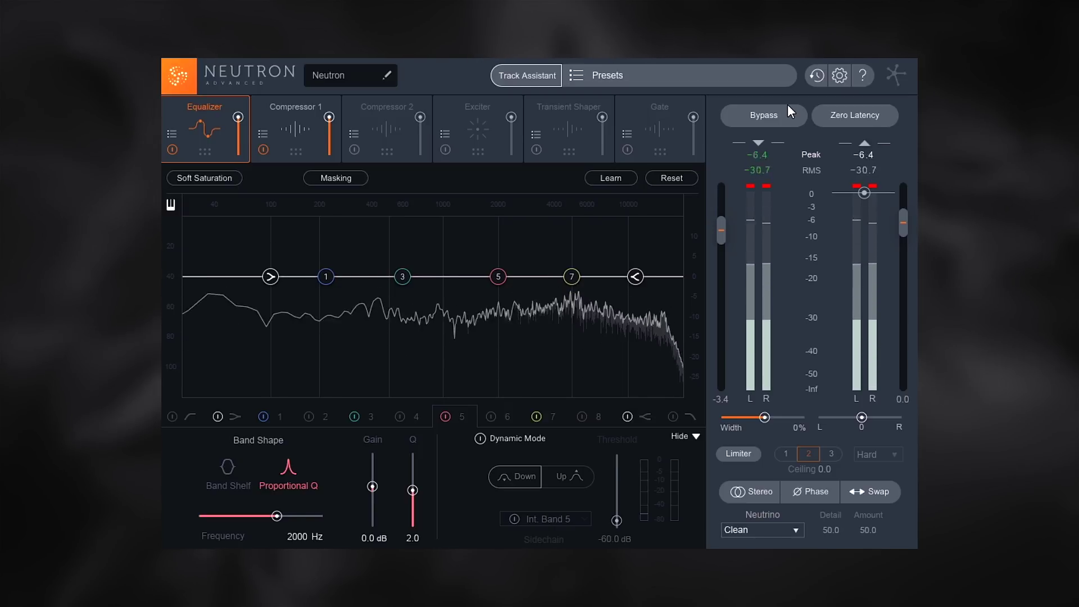
{"action": "key", "text": "space"}
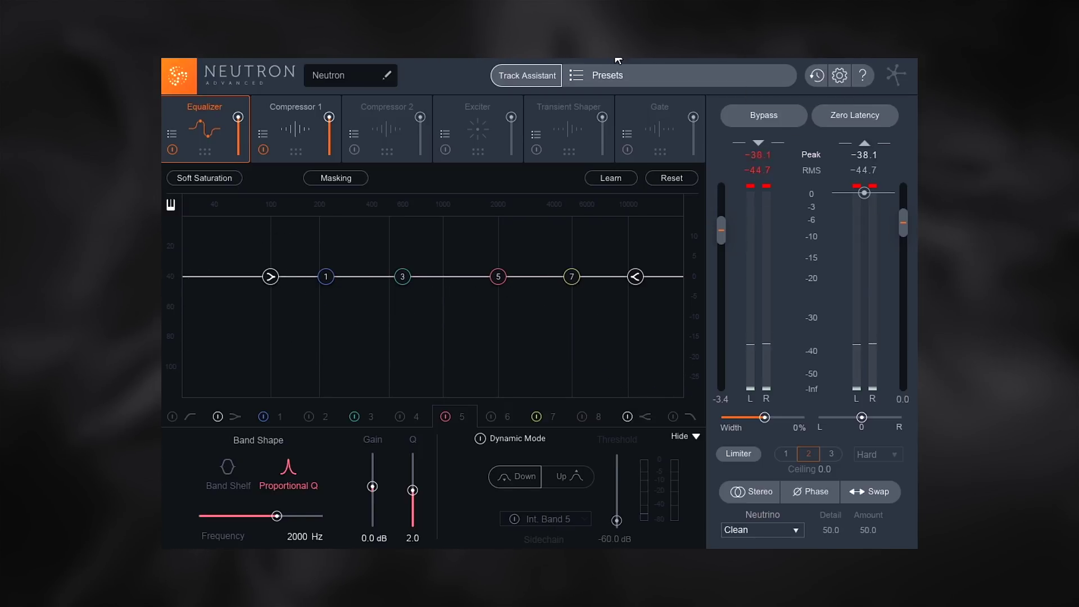
- Launch Track Assistant with Auto-Detect instrument, Balanced style and Medium intensity
{"action": "left_click", "coordinate": [541, 72]}
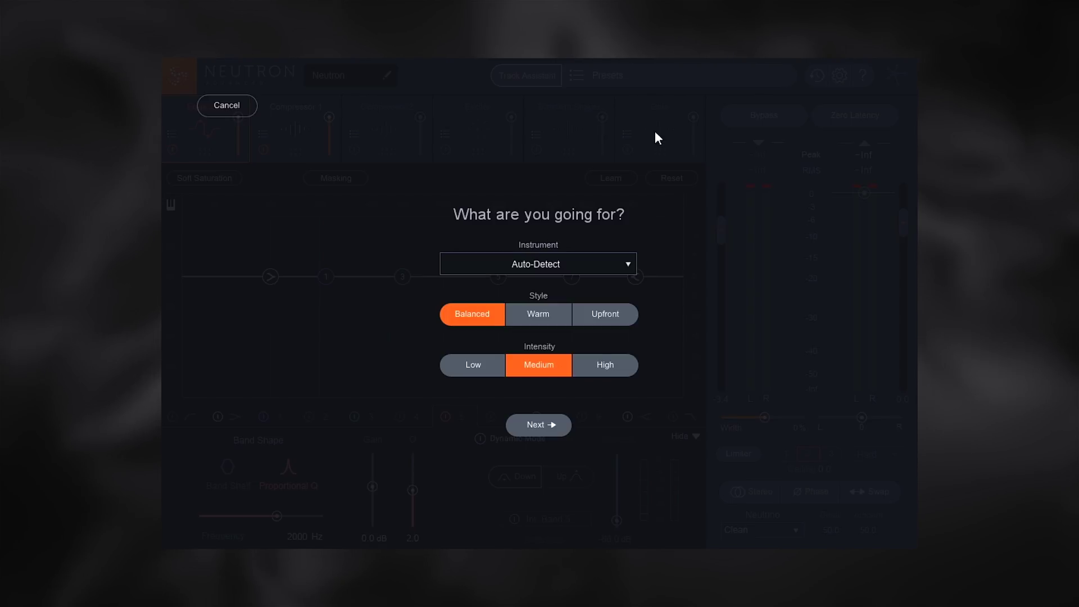
{"action": "left_click", "coordinate": [619, 268]}
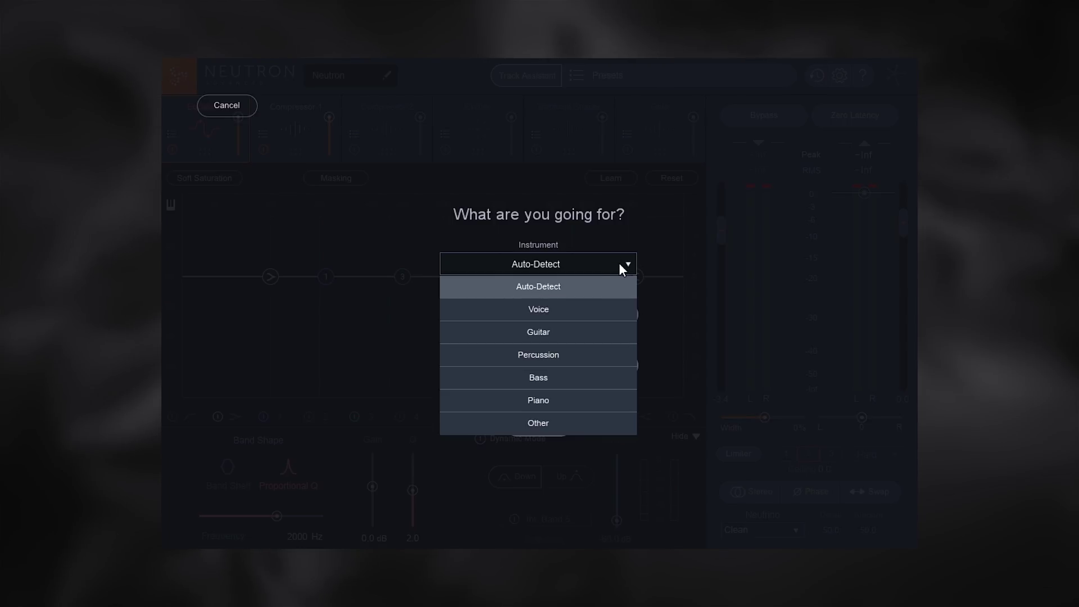
{"action": "left_click", "coordinate": [492, 286]}
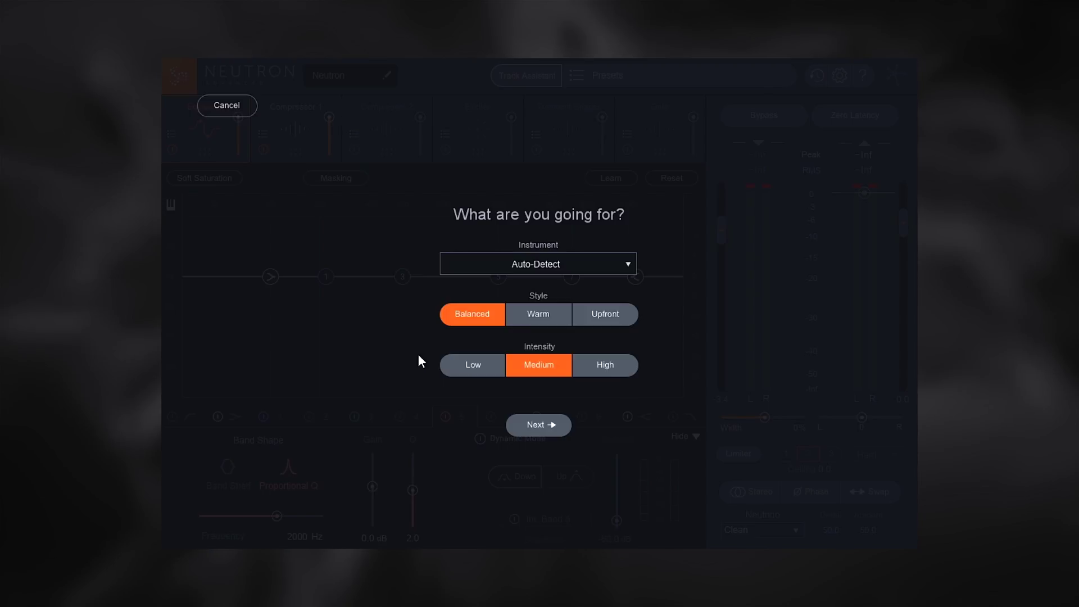
- Run the assistant's analysis and accept its Percussive preset suggestion
{"action": "left_click", "coordinate": [543, 430]}
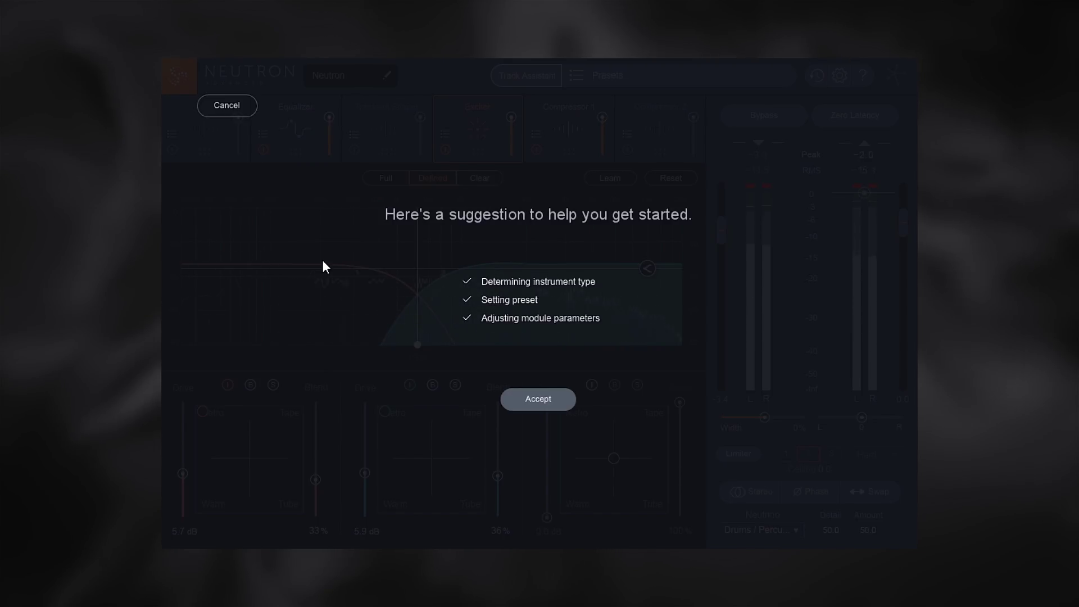
{"action": "left_click", "coordinate": [551, 404]}
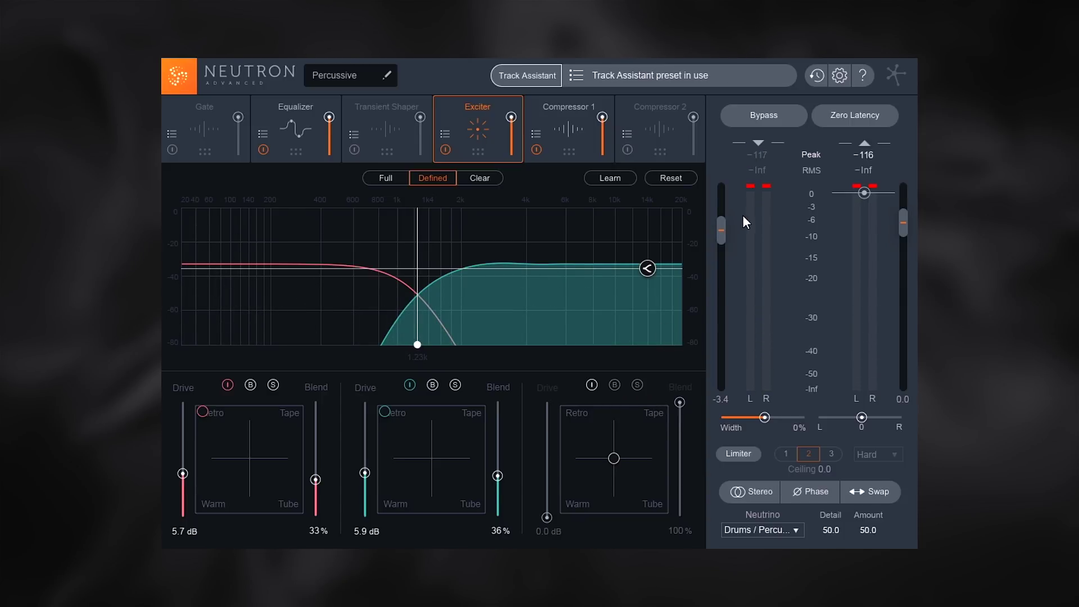
{"action": "left_click", "coordinate": [761, 120]}
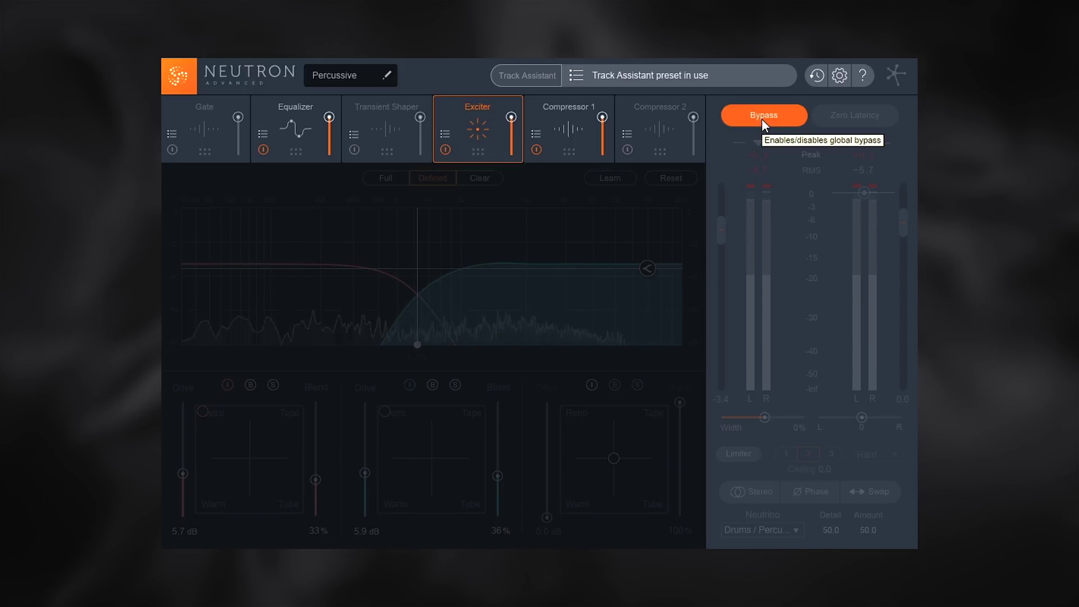
{"action": "left_click", "coordinate": [763, 119]}
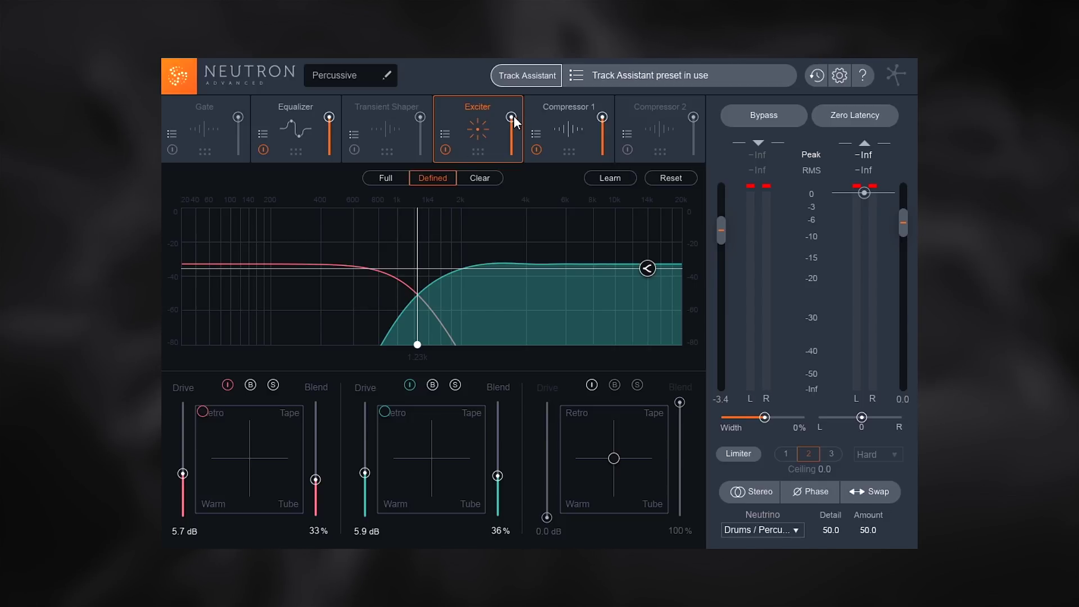
- Lower the Exciter's overall mix and drop band 1 blend from 33% to 13%
{"action": "left_click_drag", "start_coordinate": [512, 136], "coordinate": [513, 145]}
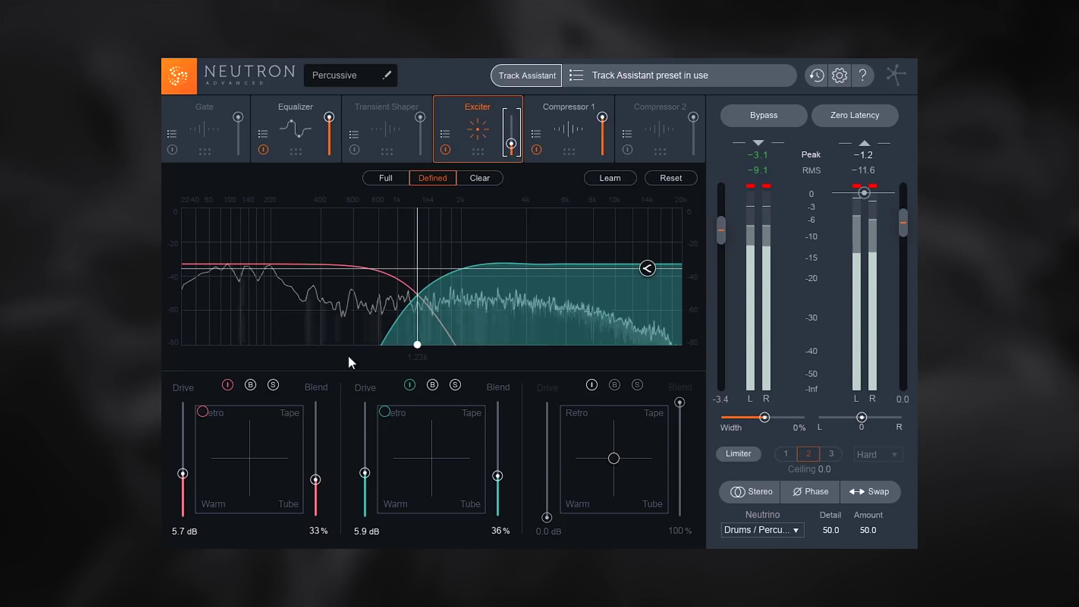
{"action": "left_click_drag", "start_coordinate": [315, 479], "coordinate": [317, 501]}
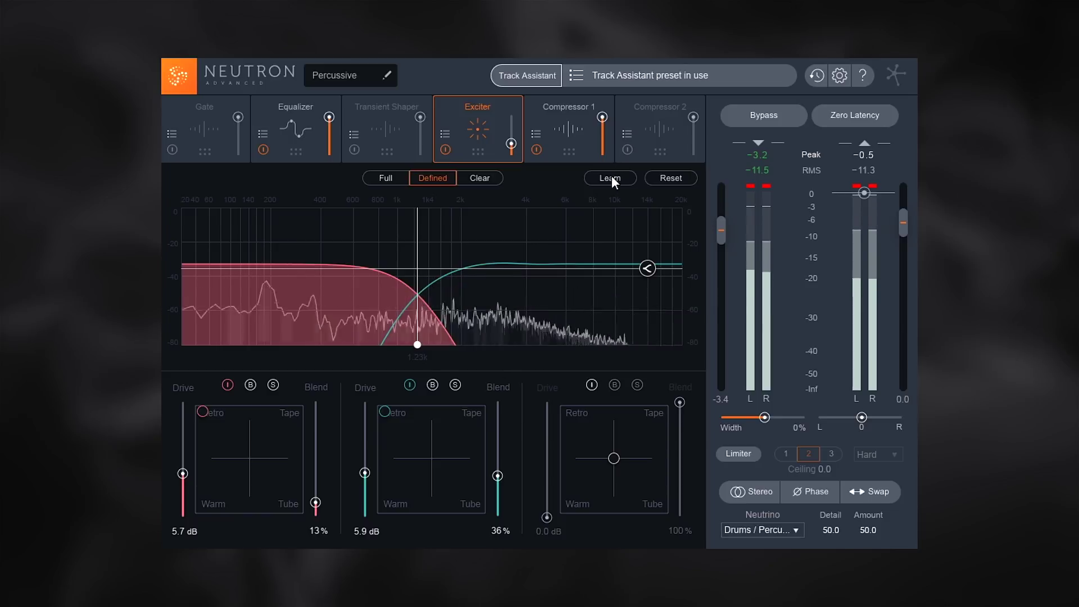
{"action": "key", "text": "space"}
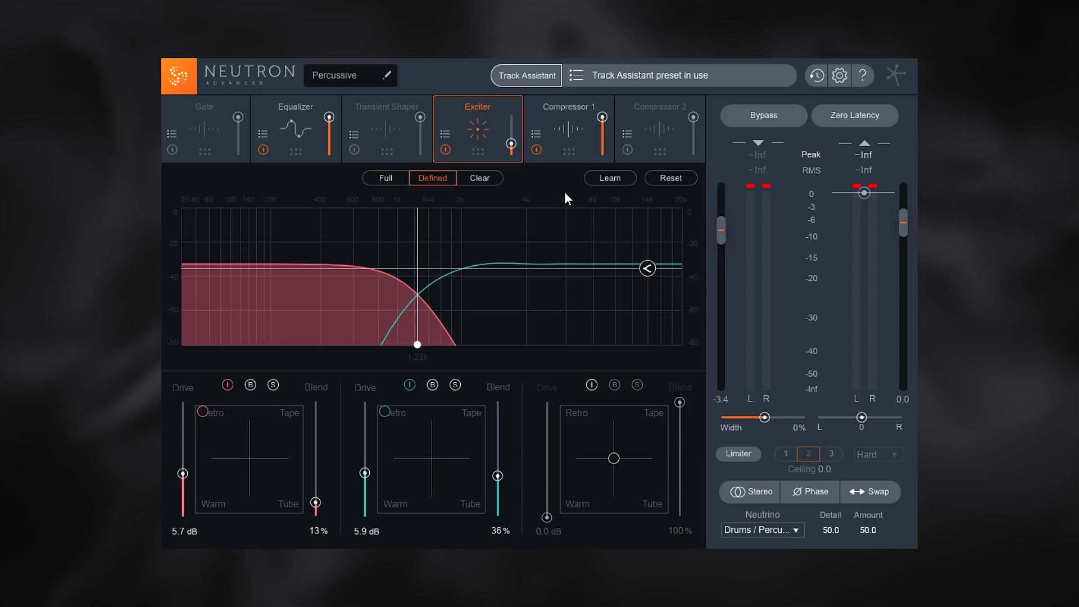
- Let the Exciter learn its crossover points from the audio, then view Compressor 1 and Gate settings
{"action": "left_click", "coordinate": [610, 178]}
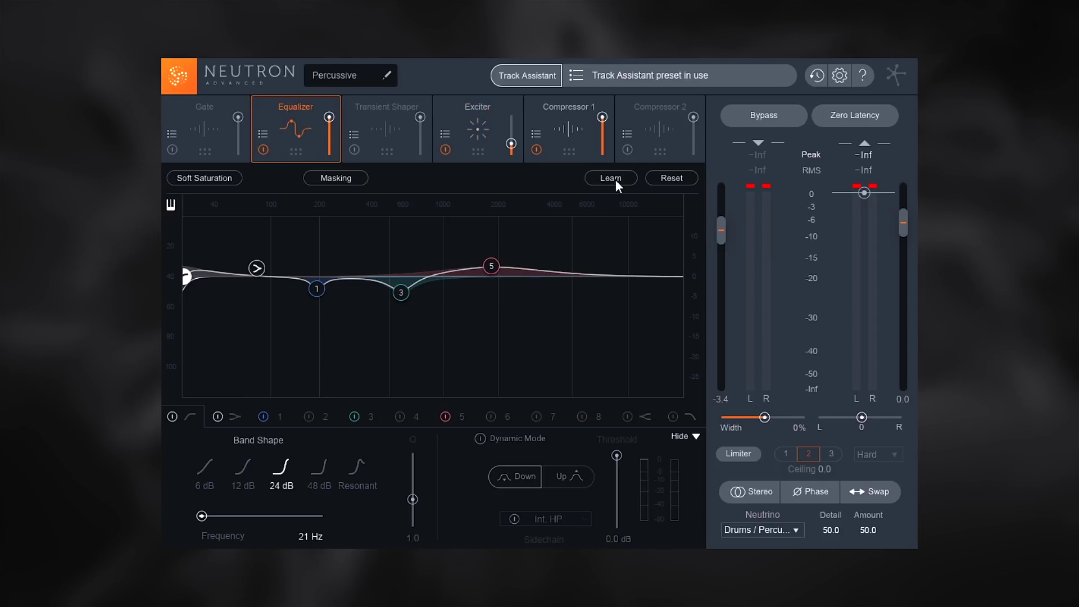
{"action": "left_click", "coordinate": [570, 132]}
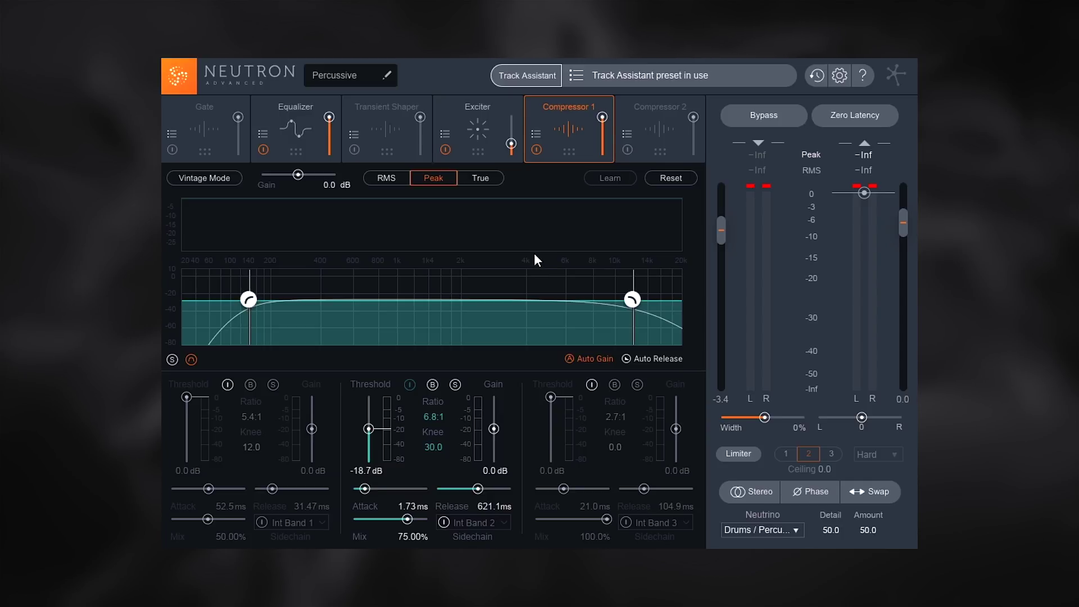
{"action": "left_click", "coordinate": [208, 117]}
- Switch the Gate on and raise band 1 threshold to -28.9 dB
{"action": "left_click", "coordinate": [173, 149]}
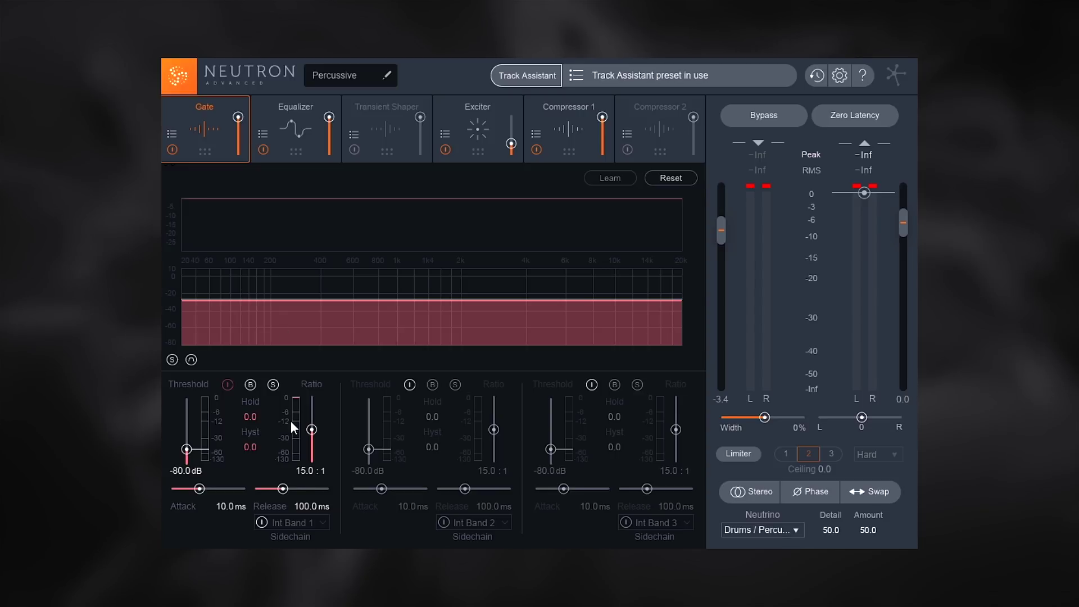
{"action": "left_click_drag", "start_coordinate": [186, 450], "coordinate": [190, 427]}
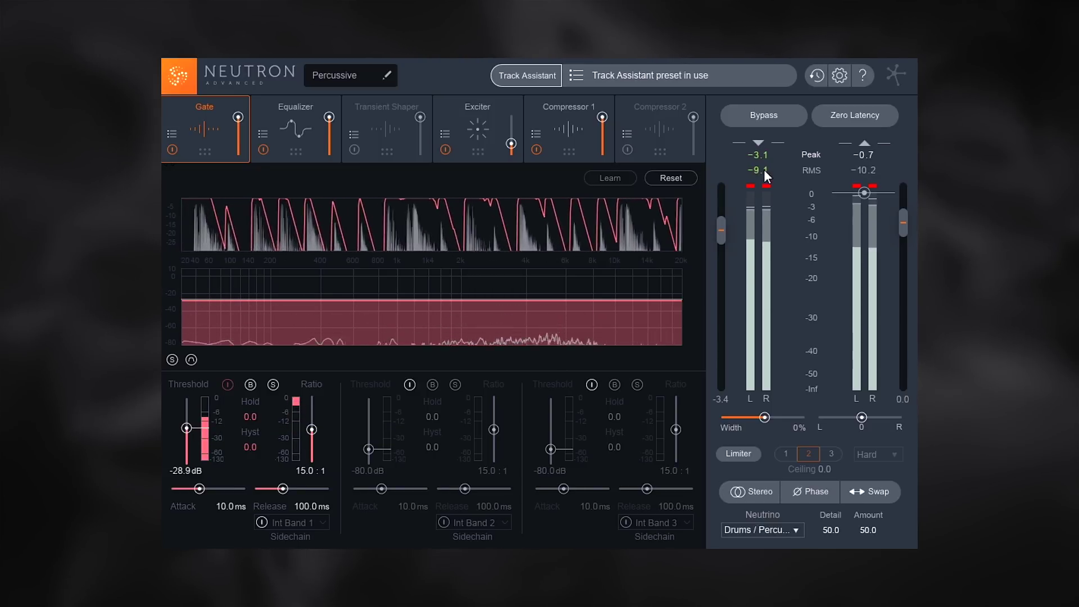
{"action": "key", "text": "space"}
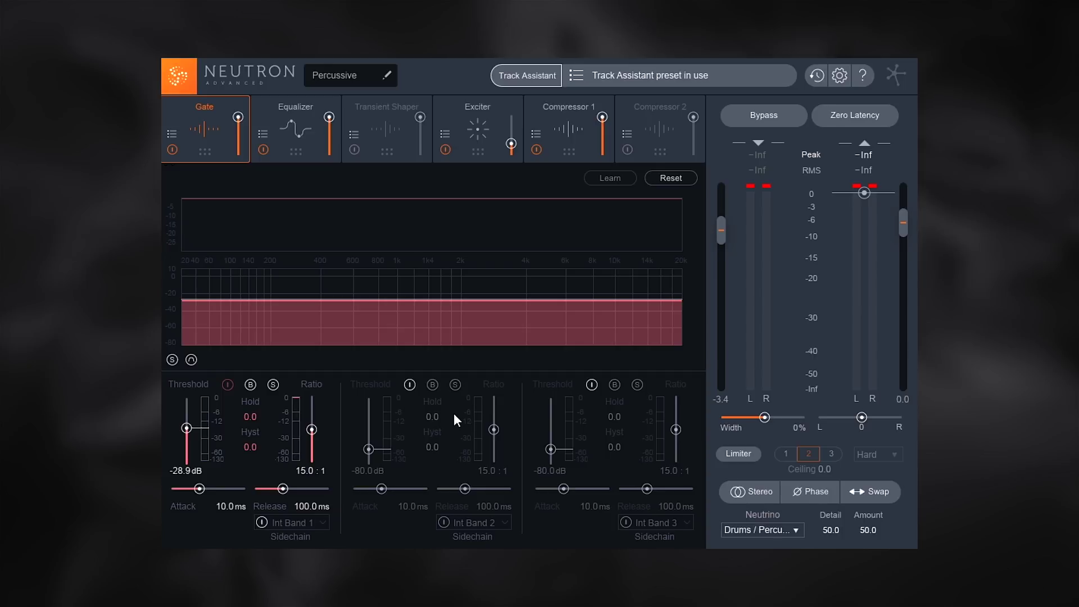
- Enable the Gate band 1 sidechain with Int Band 1 as its source
{"action": "left_click", "coordinate": [259, 523]}
{"action": "left_click", "coordinate": [293, 522]}
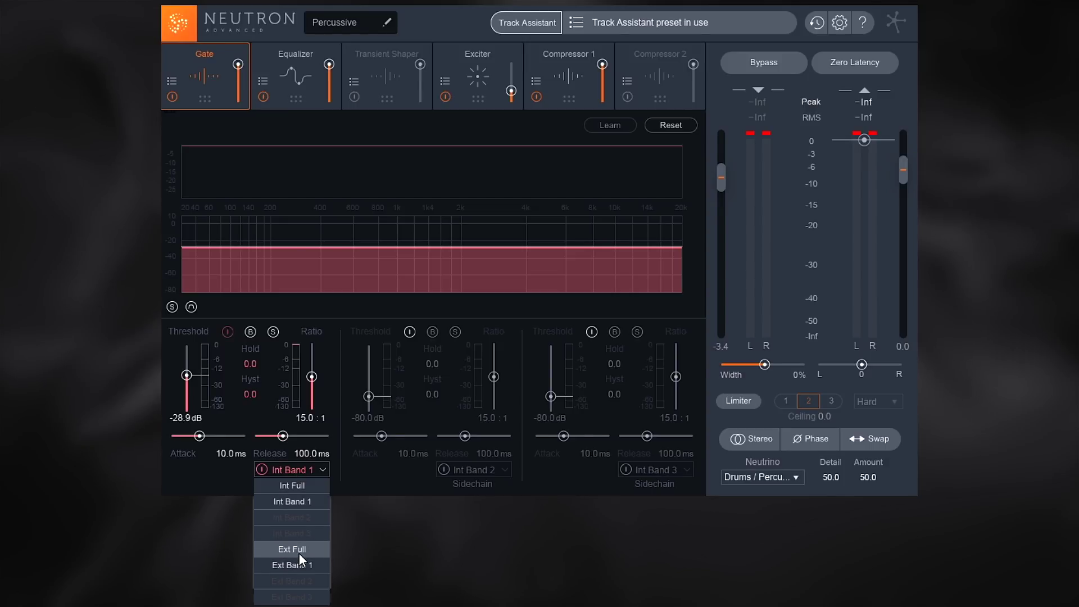
{"action": "left_click", "coordinate": [232, 467]}
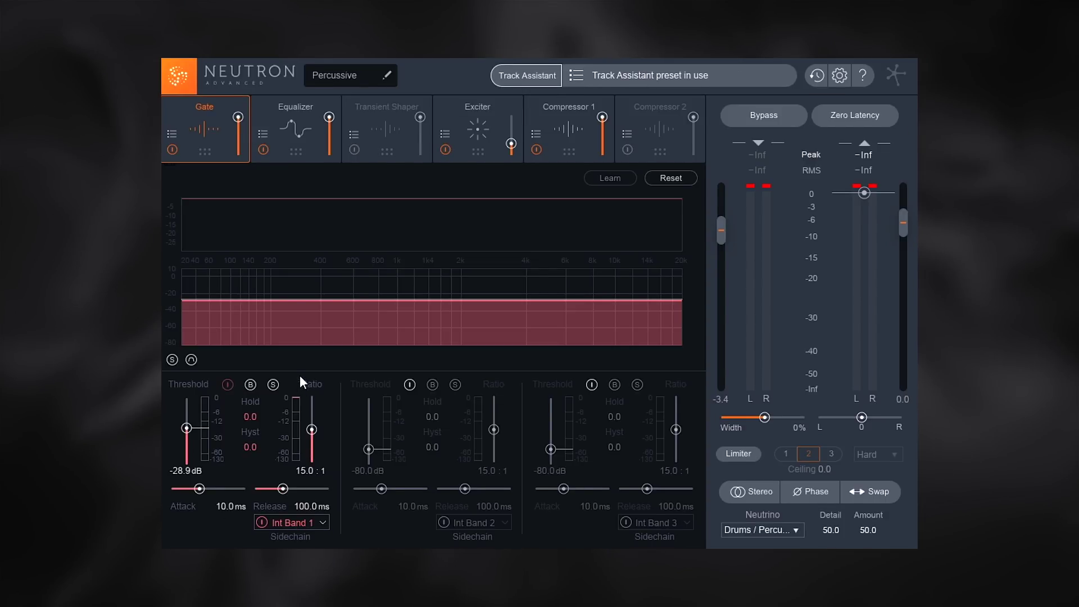
{"action": "left_click", "coordinate": [302, 123]}
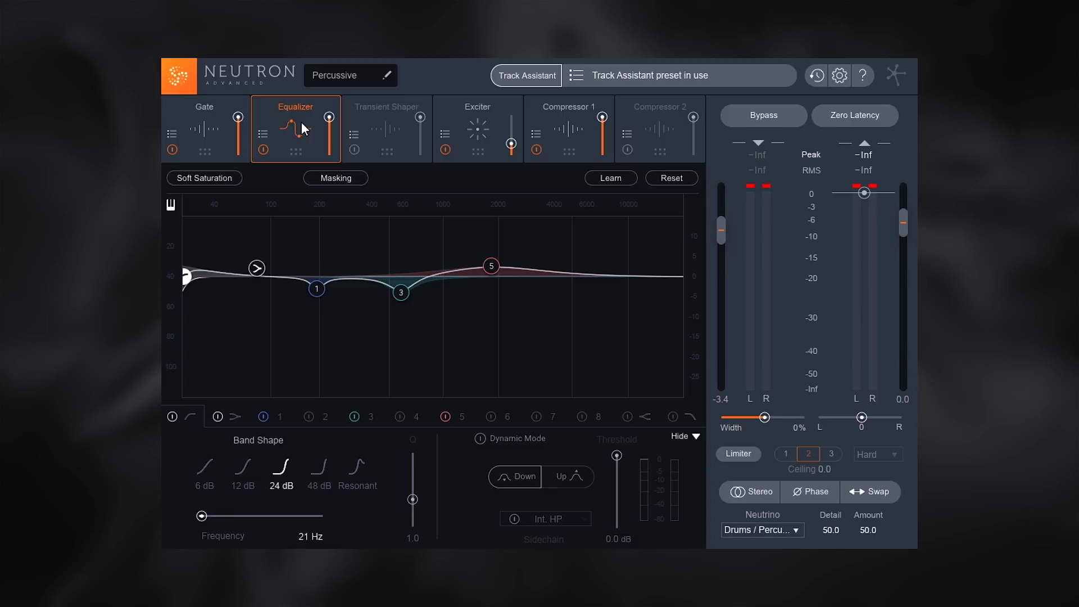
- Put EQ band 3 (587 Hz) in dynamic mode with an Int. Band 3 sidechain
{"action": "left_click", "coordinate": [401, 292]}
{"action": "left_click", "coordinate": [480, 438]}
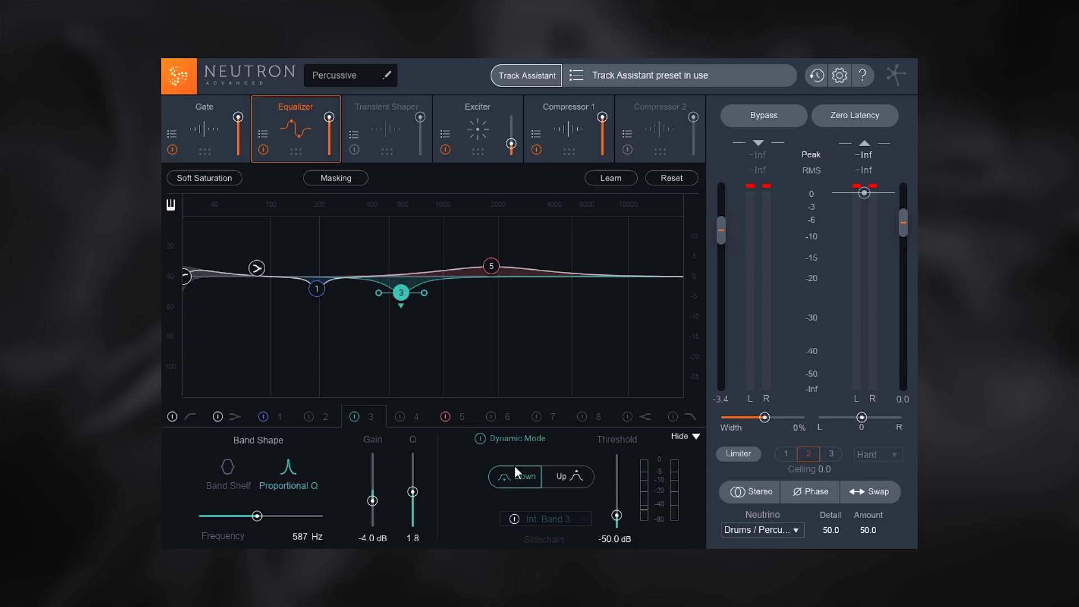
{"action": "left_click", "coordinate": [514, 518]}
{"action": "left_click", "coordinate": [539, 519]}
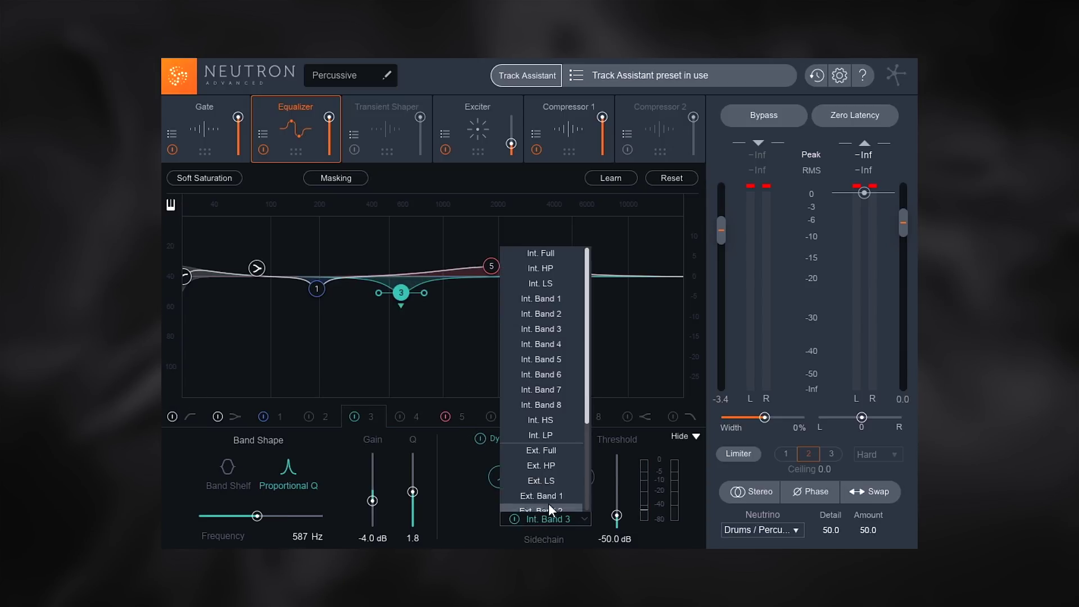
{"action": "left_click", "coordinate": [403, 292]}
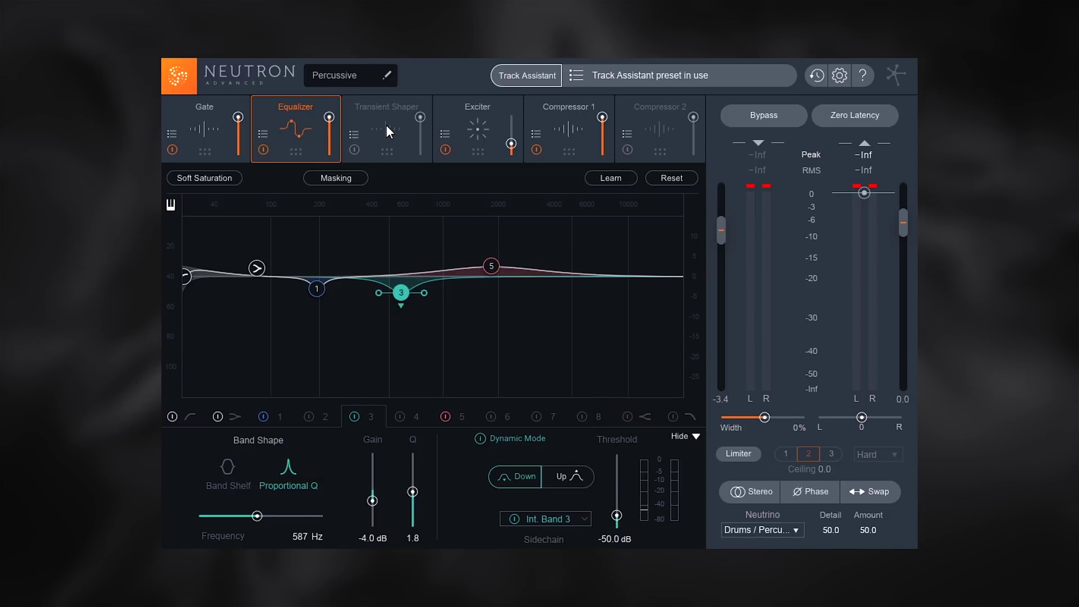
{"action": "left_click", "coordinate": [567, 130]}
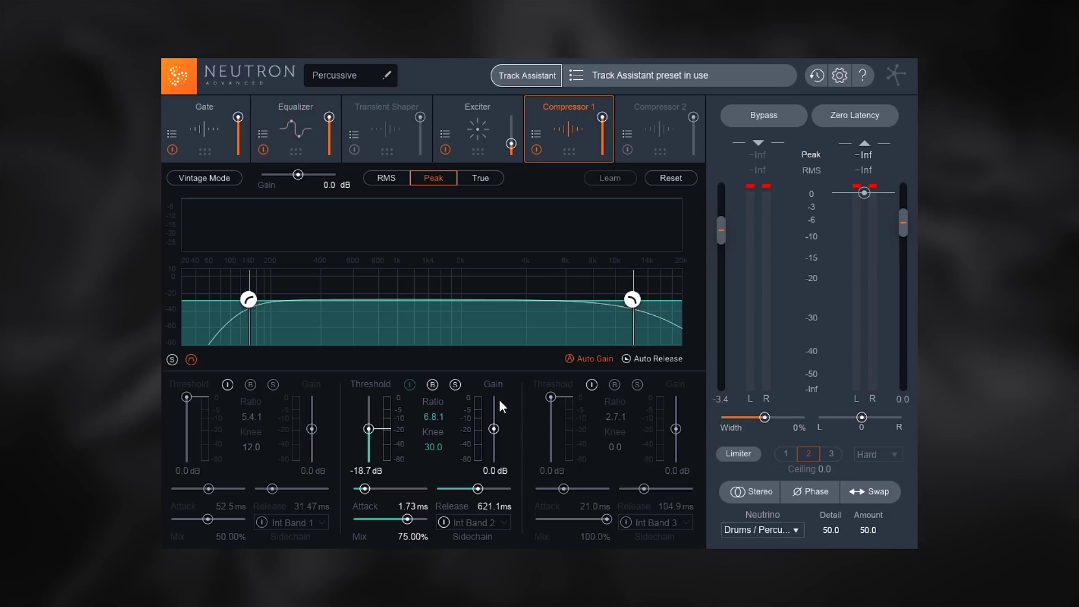
- Enable Compressor 1 band 2's sidechain, keeping Int Band 2 as the source
{"action": "left_click", "coordinate": [444, 523]}
{"action": "left_click", "coordinate": [472, 522]}
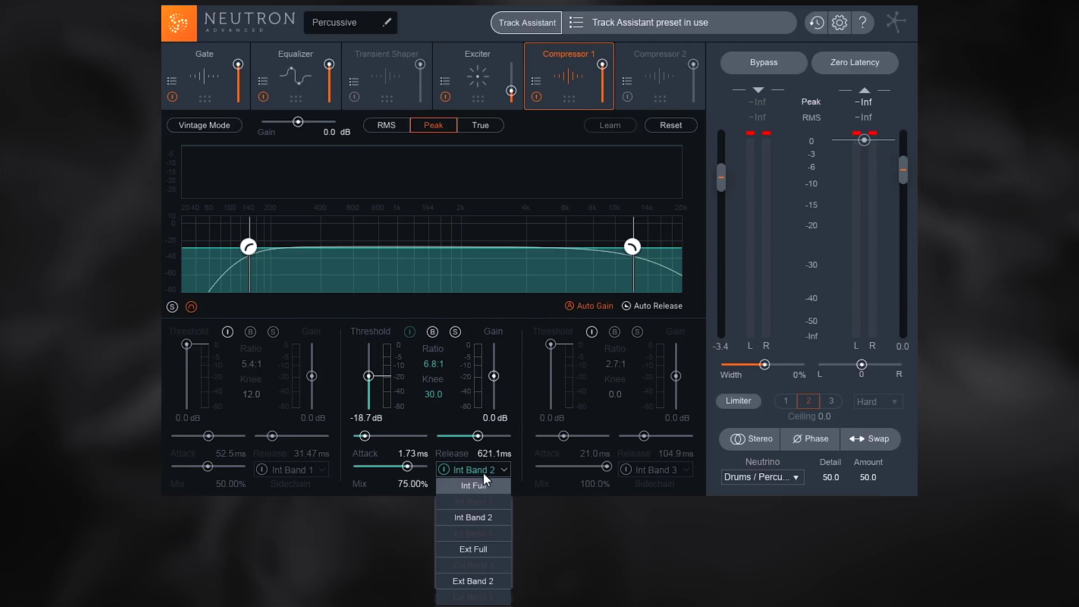
{"action": "left_click", "coordinate": [474, 526]}
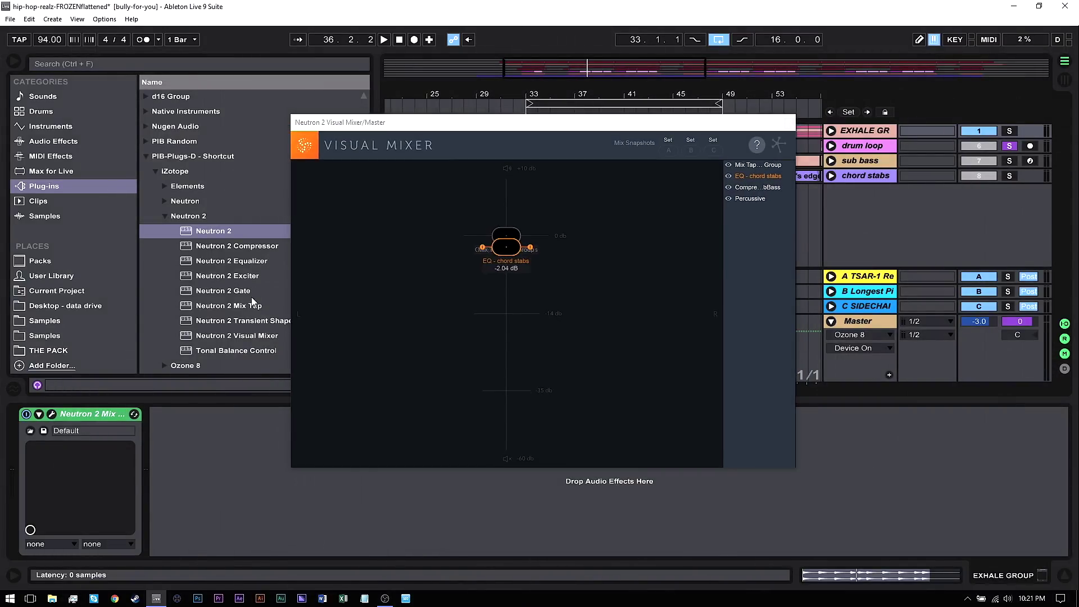
- Open the Mix Tap plugin window for EXHALE GROUP
{"action": "left_click", "coordinate": [52, 414]}
{"action": "double_click", "coordinate": [363, 114]}
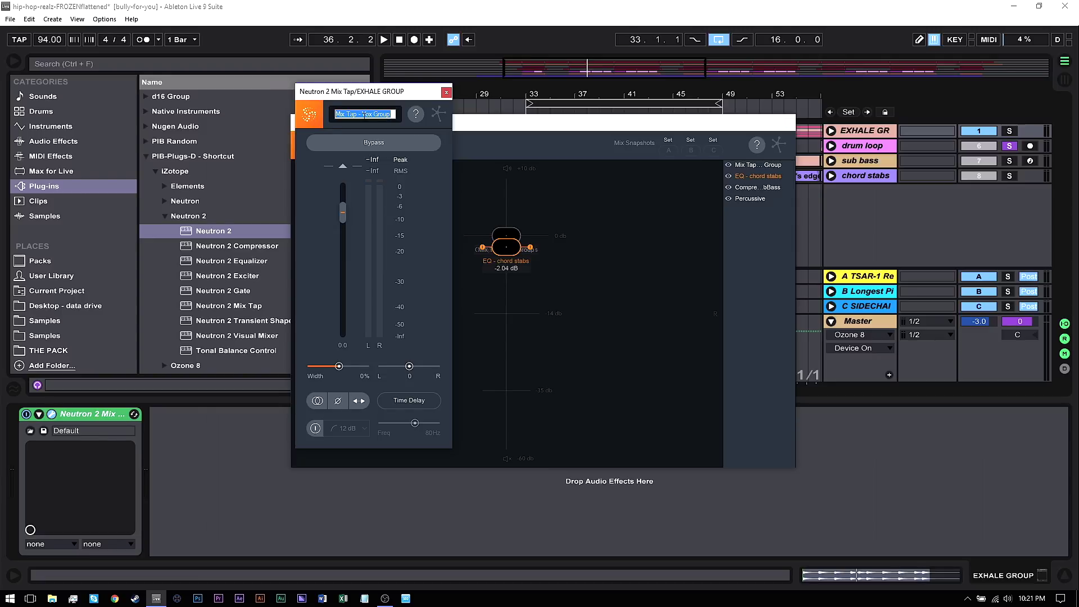
{"action": "left_click", "coordinate": [386, 96]}
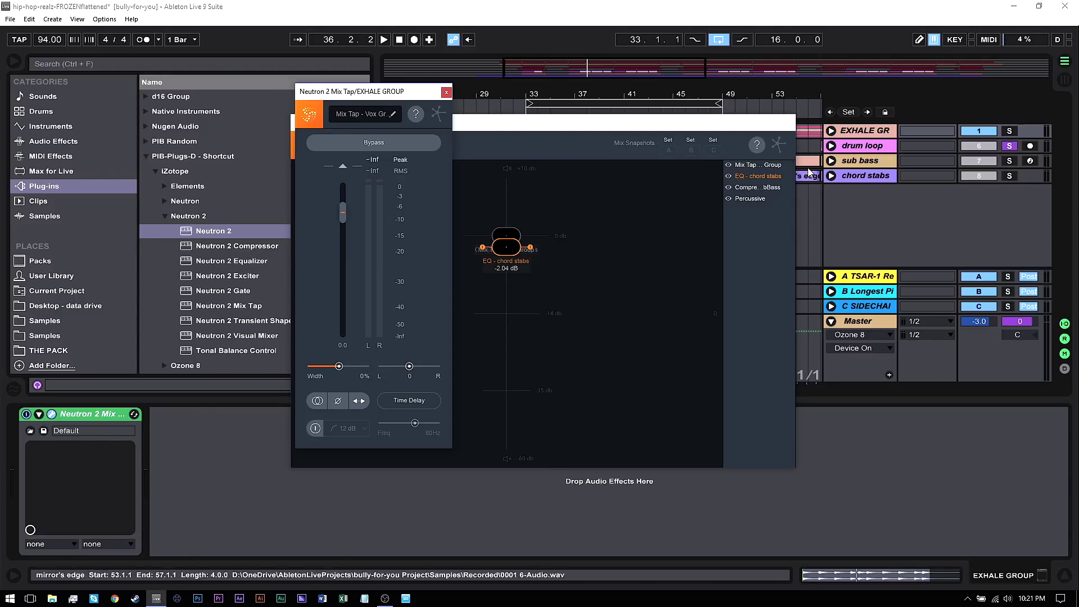
{"action": "left_click", "coordinate": [447, 93]}
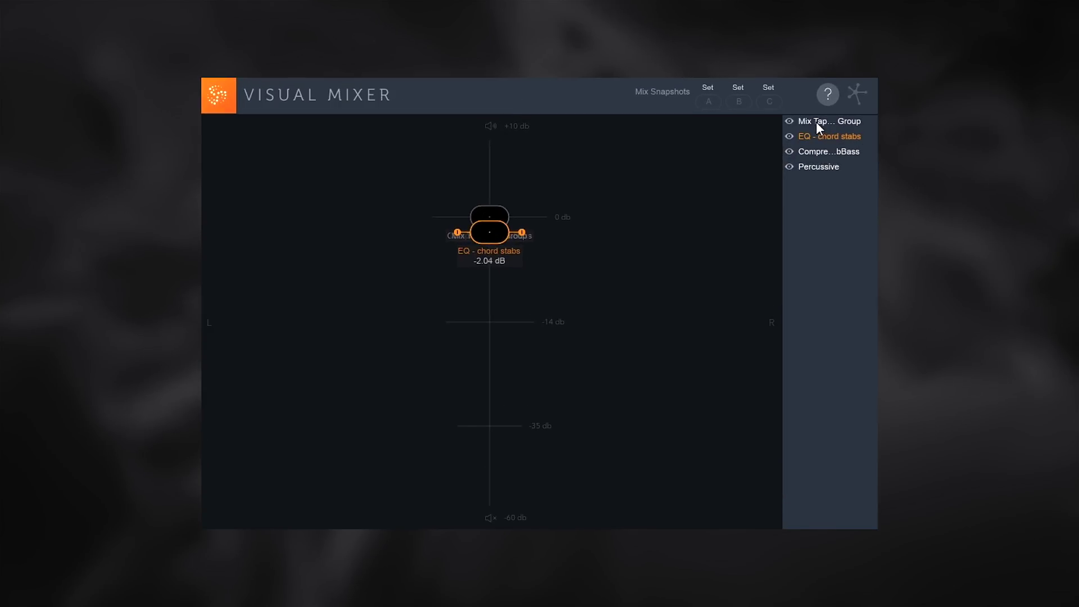
{"action": "left_click", "coordinate": [816, 121]}
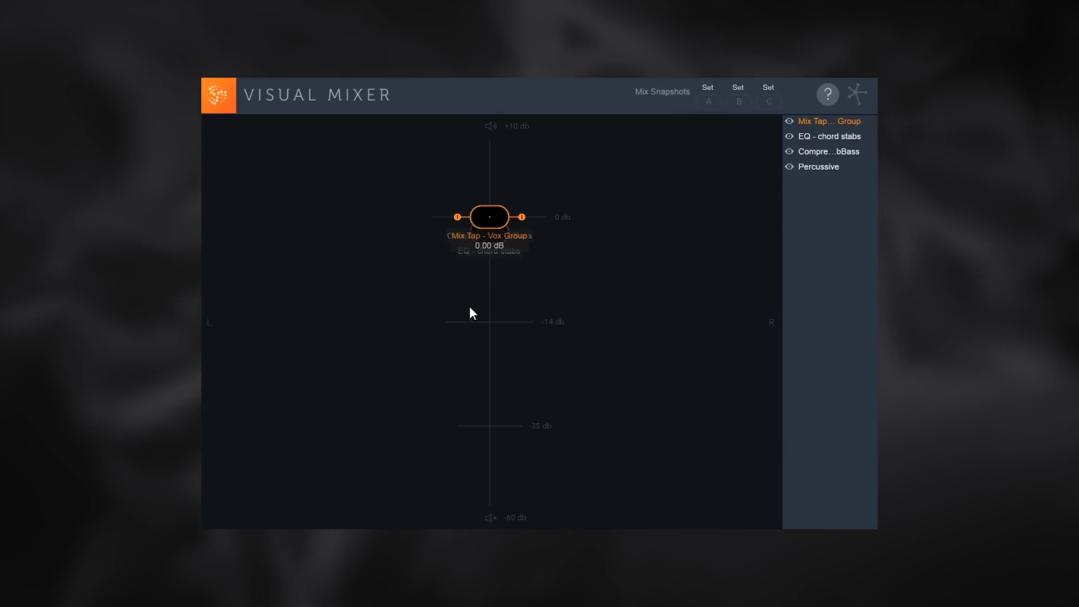
- Drag the Mix Tap - Vox Group node slightly right, to 0.37 dB
{"action": "left_click", "coordinate": [498, 219]}
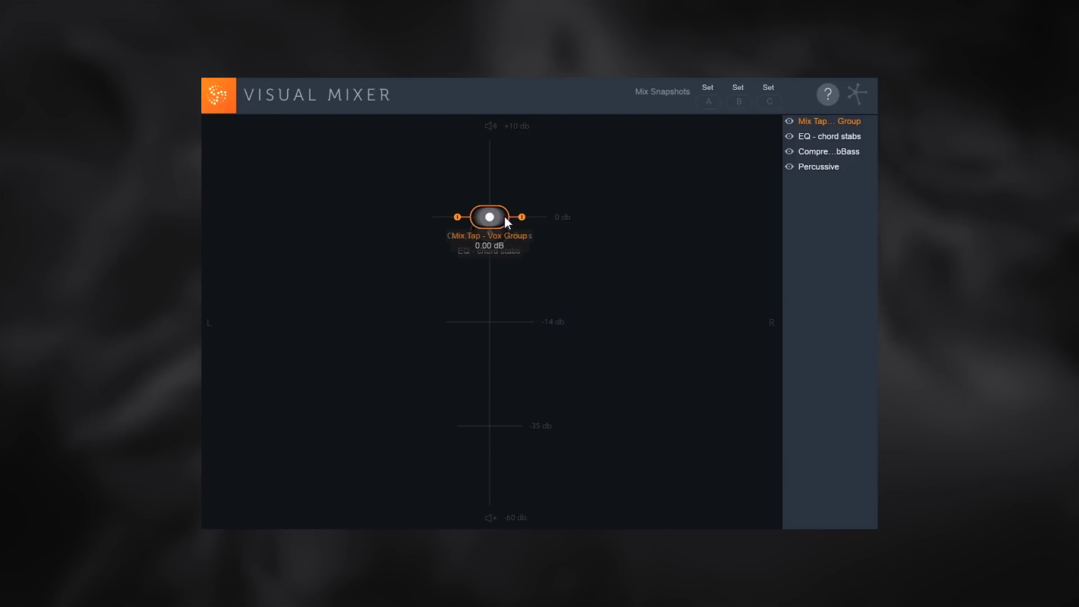
{"action": "left_click_drag", "start_coordinate": [505, 218], "coordinate": [547, 224]}
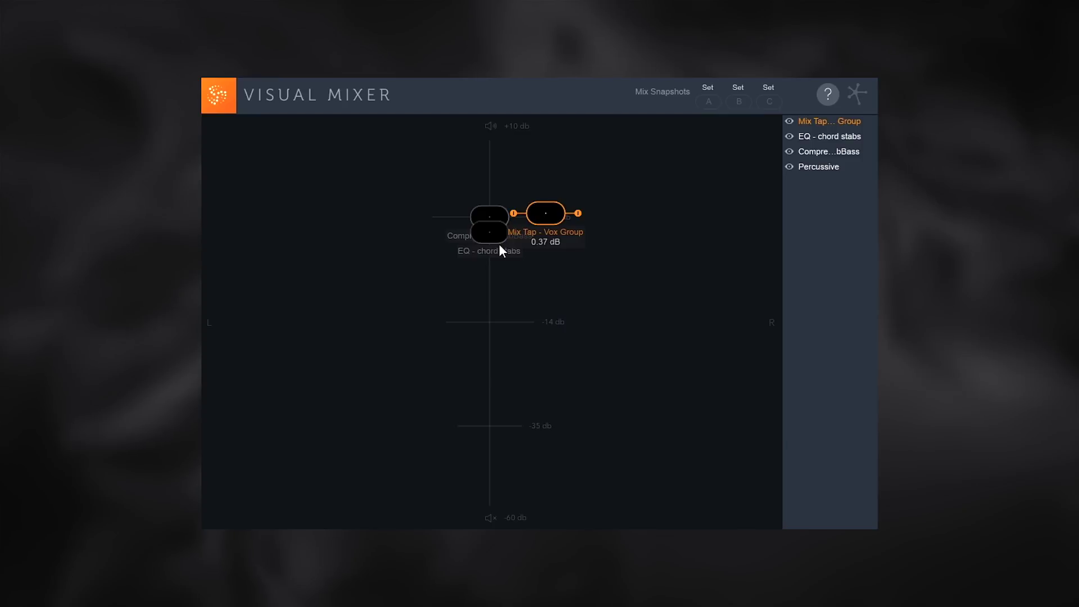
- Reset Mix Tap - Vox Group to centre, then lower it to -2.86 dB
{"action": "left_click", "coordinate": [534, 212], "text": "alt"}
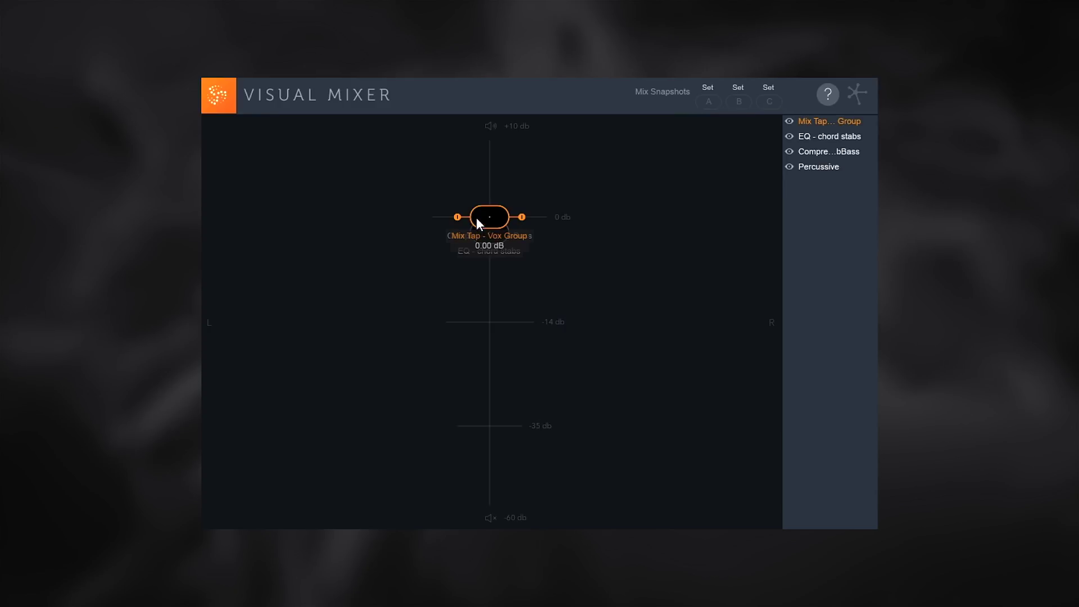
{"action": "left_click_drag", "start_coordinate": [476, 223], "coordinate": [485, 243]}
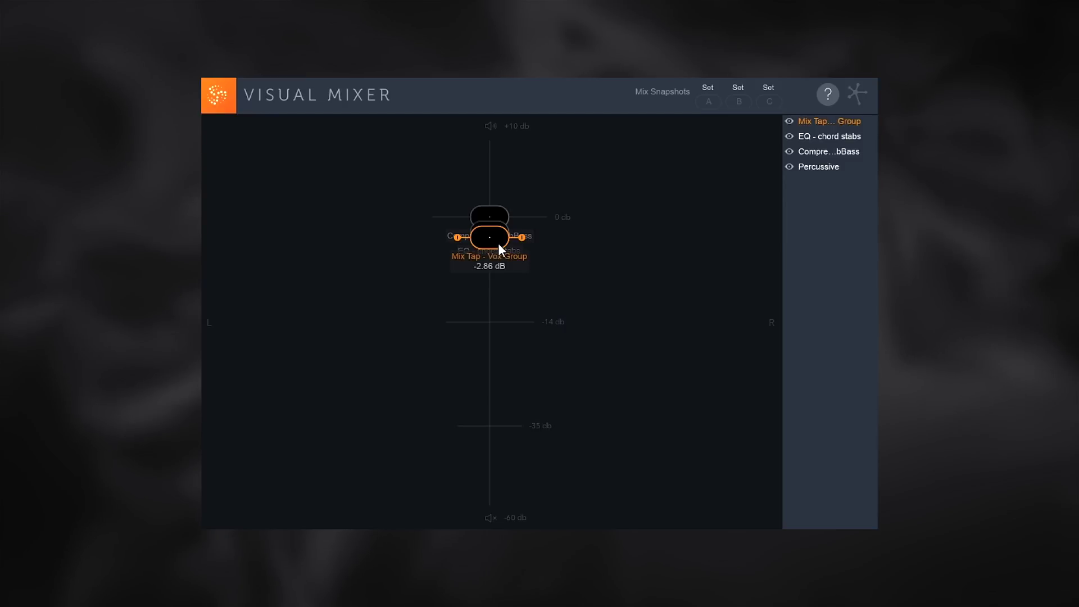
- Pan Mix Tap - Vox Group left, then right, and return it centred at about 1.54 dB
{"action": "left_click_drag", "start_coordinate": [498, 245], "coordinate": [398, 248]}
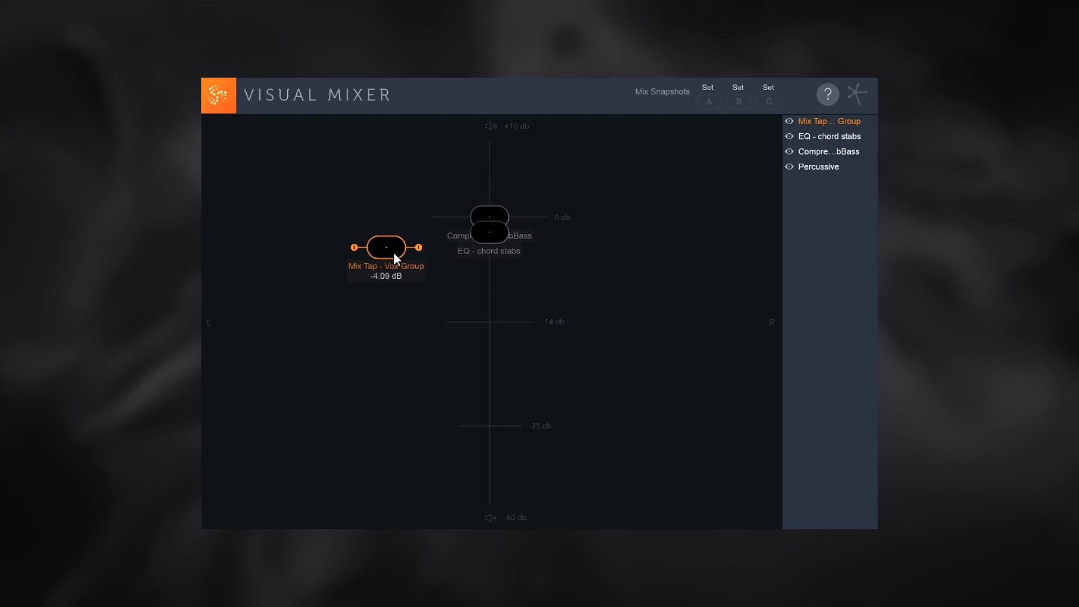
{"action": "left_click_drag", "start_coordinate": [394, 254], "coordinate": [427, 252]}
{"action": "left_click_drag", "start_coordinate": [355, 250], "coordinate": [602, 272]}
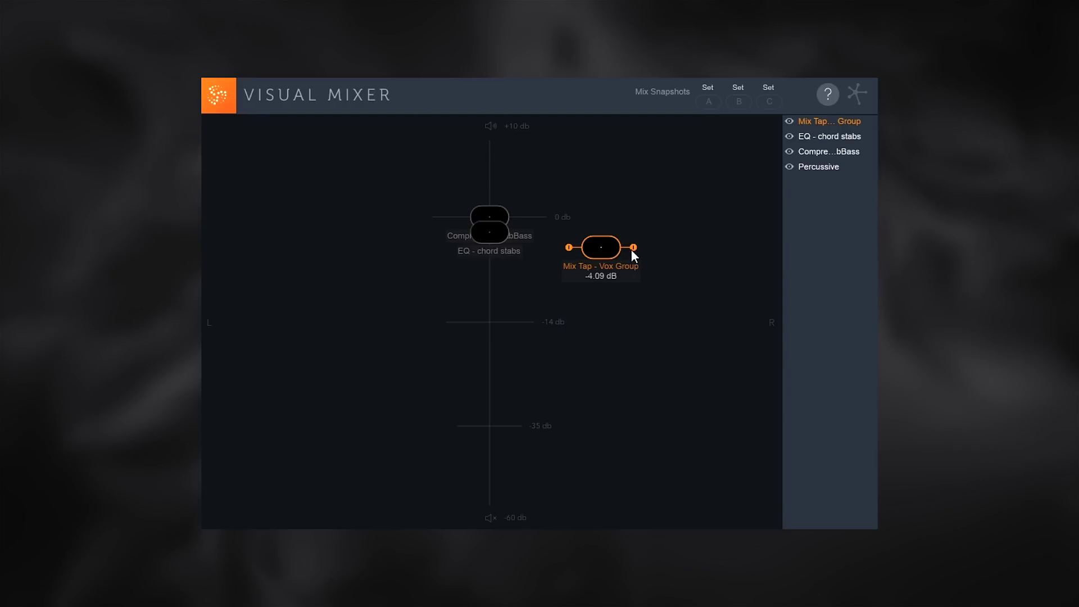
{"action": "left_click_drag", "start_coordinate": [614, 251], "coordinate": [508, 202]}
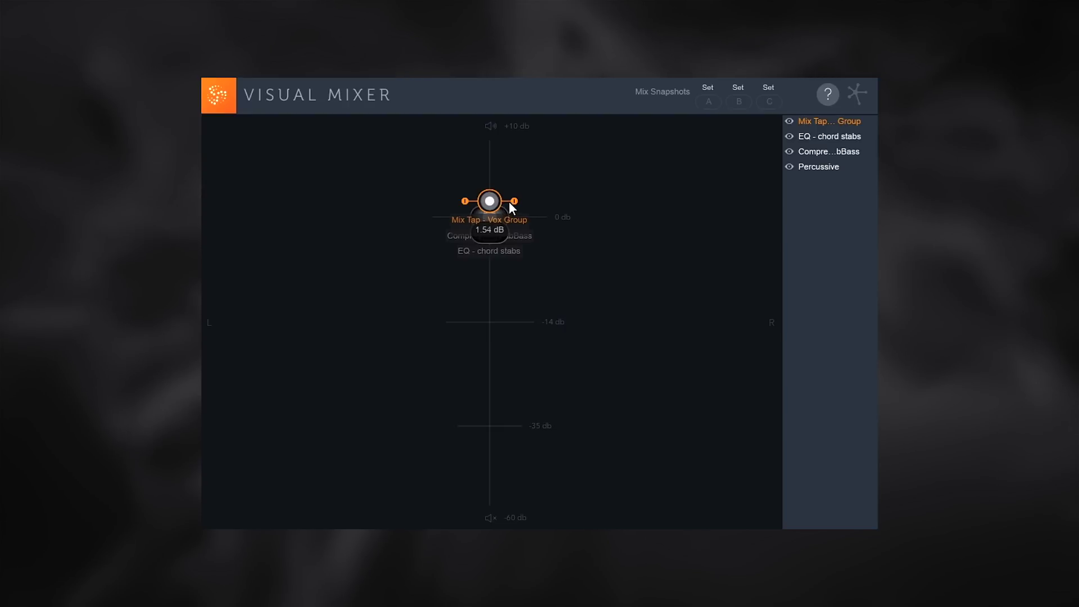
- Move Mix Tap - Vox Group around and settle it on the centre line at -6.95 dB
{"action": "left_click_drag", "start_coordinate": [510, 200], "coordinate": [489, 268]}
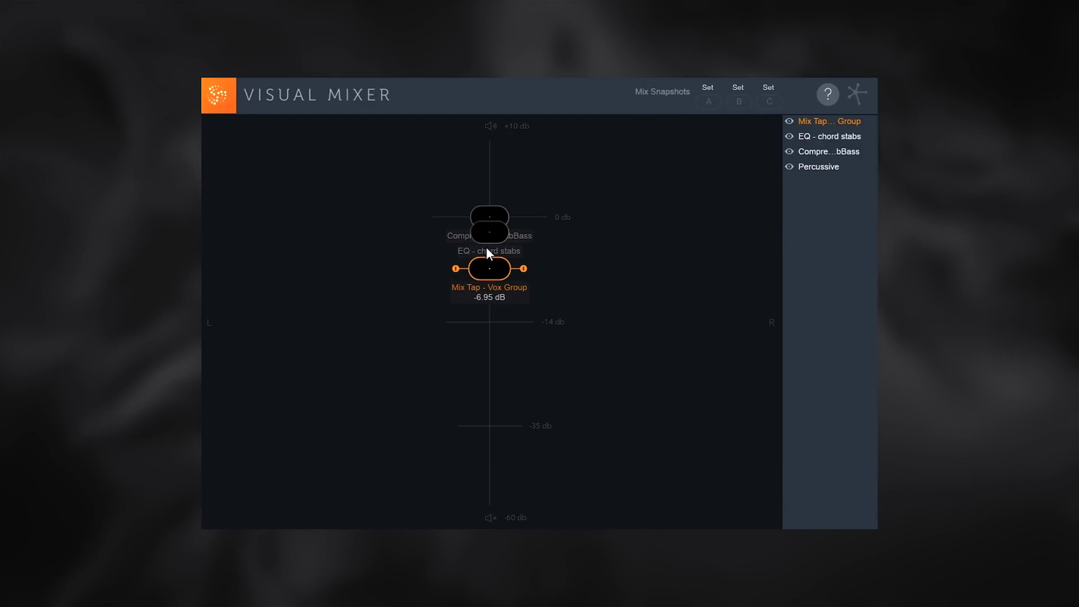
{"action": "mouse_move", "coordinate": [488, 268]}
{"action": "left_mouse_down"}
{"action": "mouse_move", "coordinate": [532, 251]}
{"action": "mouse_move", "coordinate": [474, 264]}
{"action": "left_mouse_up"}
- Rebalance EQ - chord stabs, Compressor - subBass (down to -12.57 dB), Percussive and Vox Group, then recall snapshot A
{"action": "left_click_drag", "start_coordinate": [489, 217], "coordinate": [500, 236]}
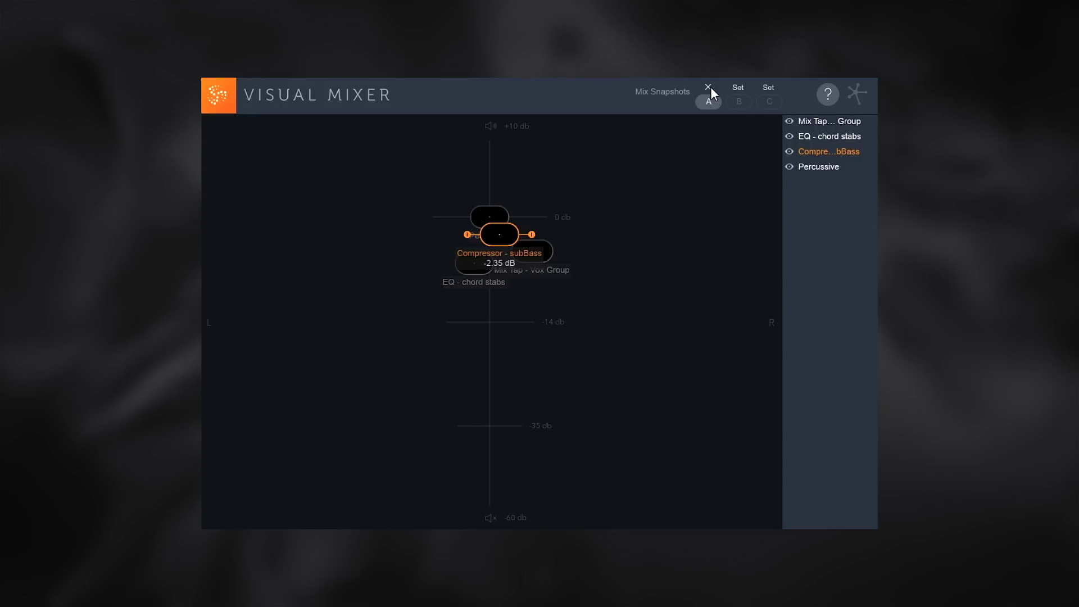
{"action": "left_click_drag", "start_coordinate": [498, 236], "coordinate": [514, 214]}
{"action": "left_click_drag", "start_coordinate": [531, 252], "coordinate": [470, 214]}
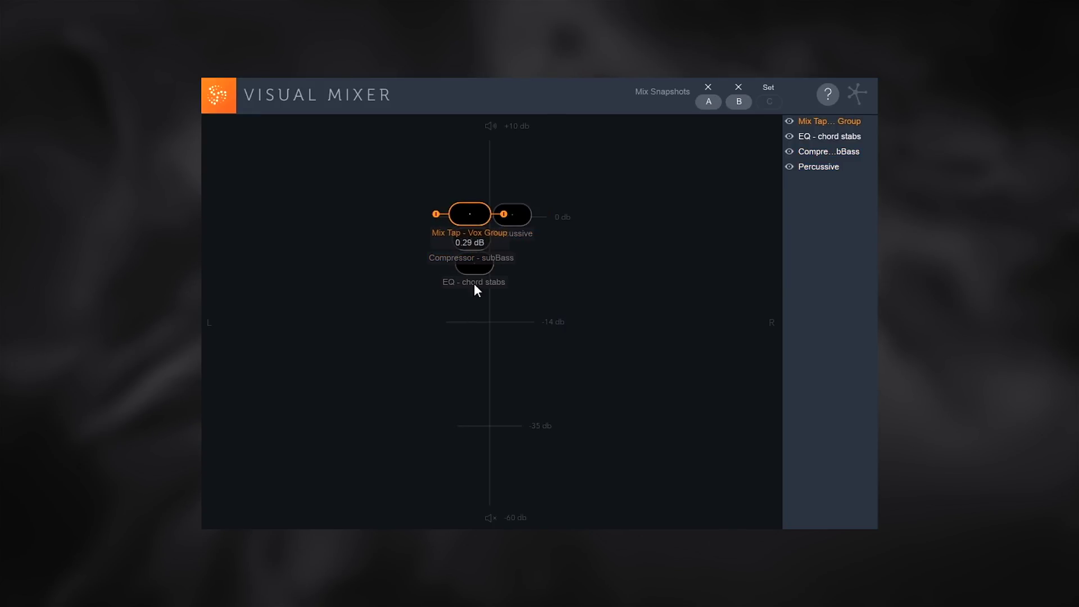
{"action": "left_click_drag", "start_coordinate": [474, 270], "coordinate": [481, 309]}
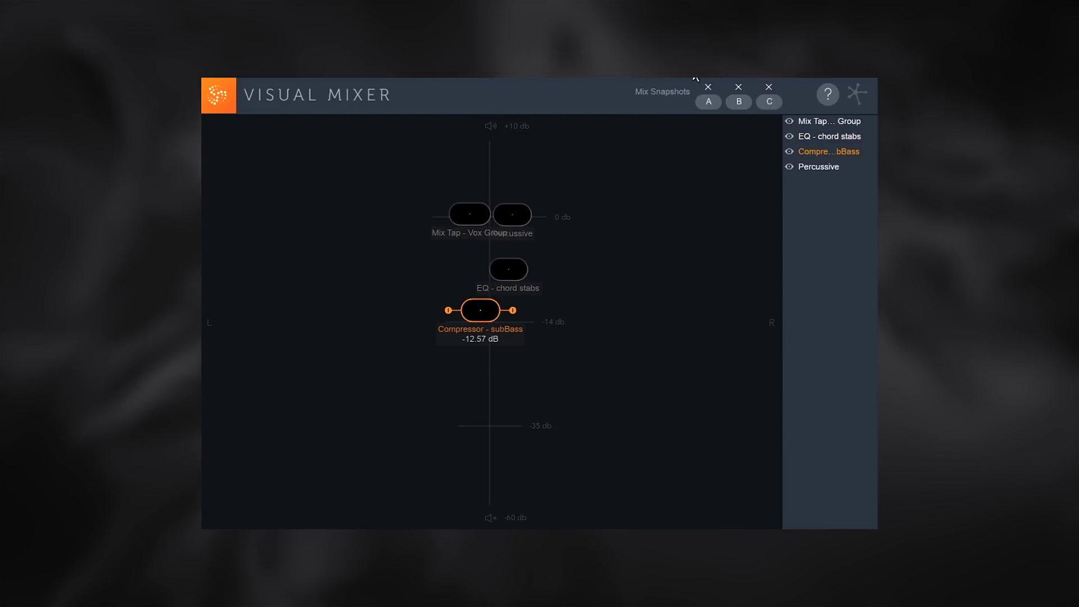
{"action": "left_click", "coordinate": [707, 101]}
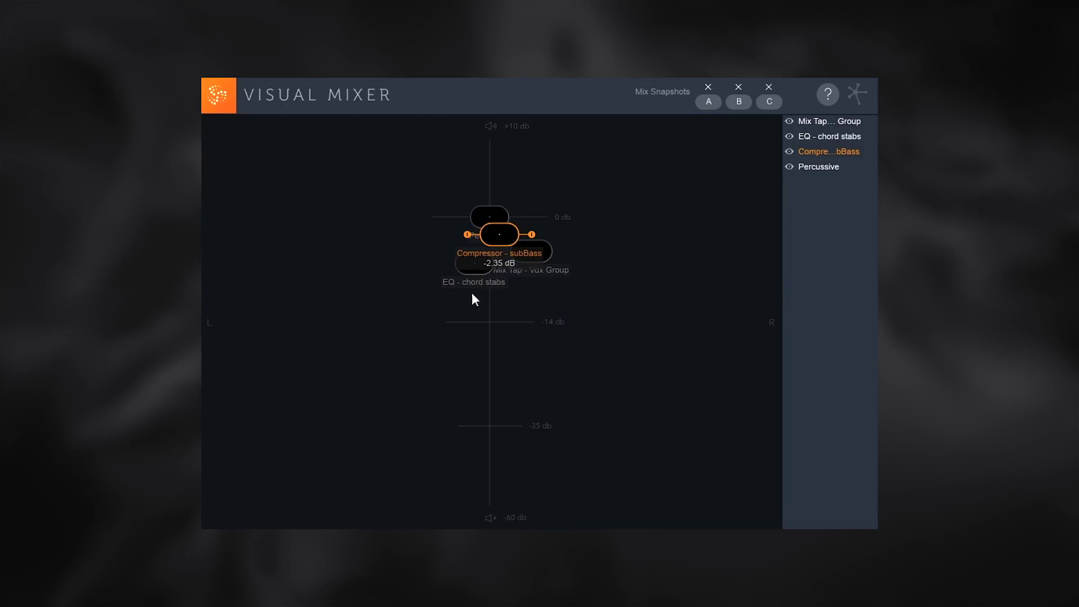
- Recall snapshots B then C, restoring Compressor - subBass to -12.57 dB
{"action": "left_click", "coordinate": [737, 102]}
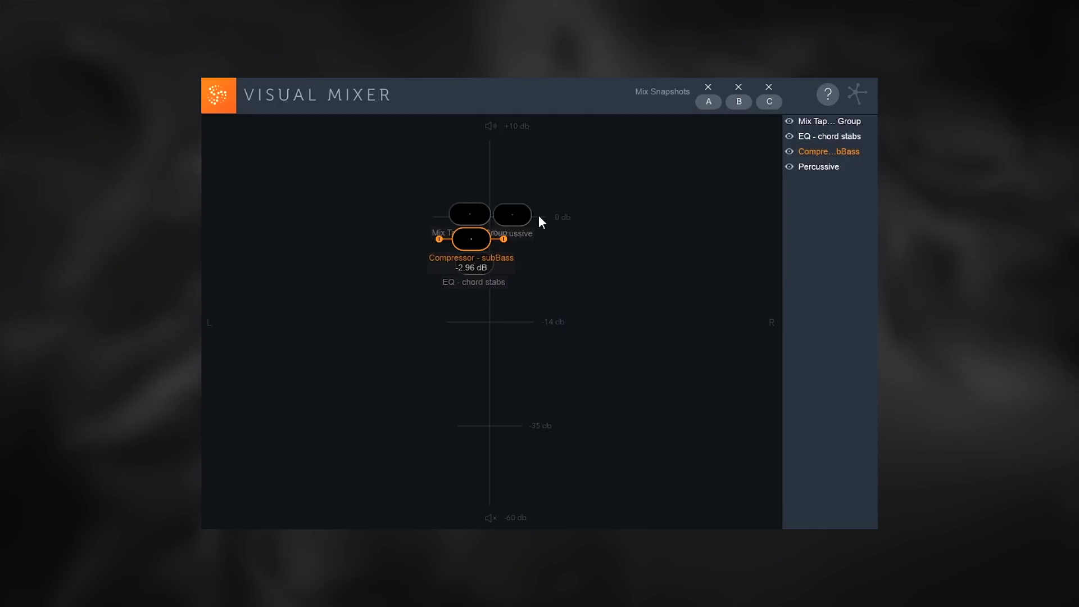
{"action": "left_click", "coordinate": [770, 101]}
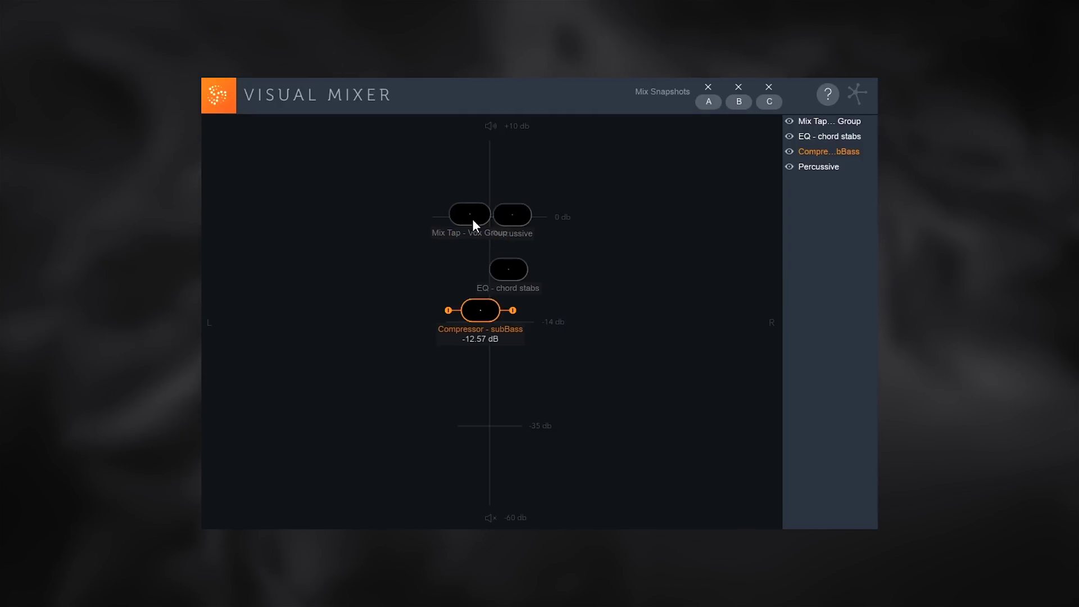